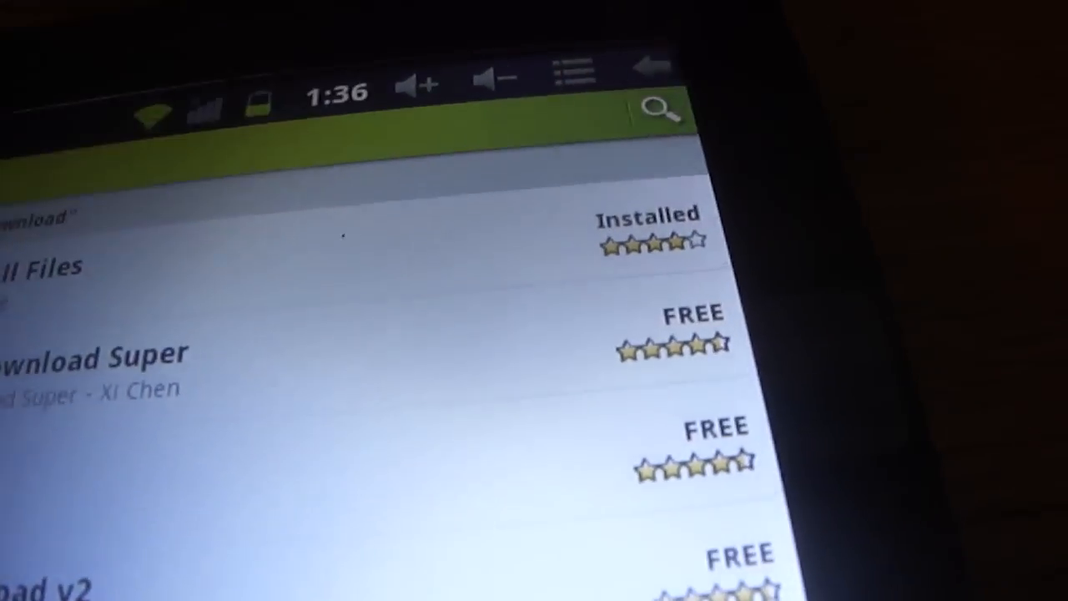
Search the Market for Download All Files, confirm it is installed, and return to Market home
{"action": "left_click", "coordinate": [659, 109]}
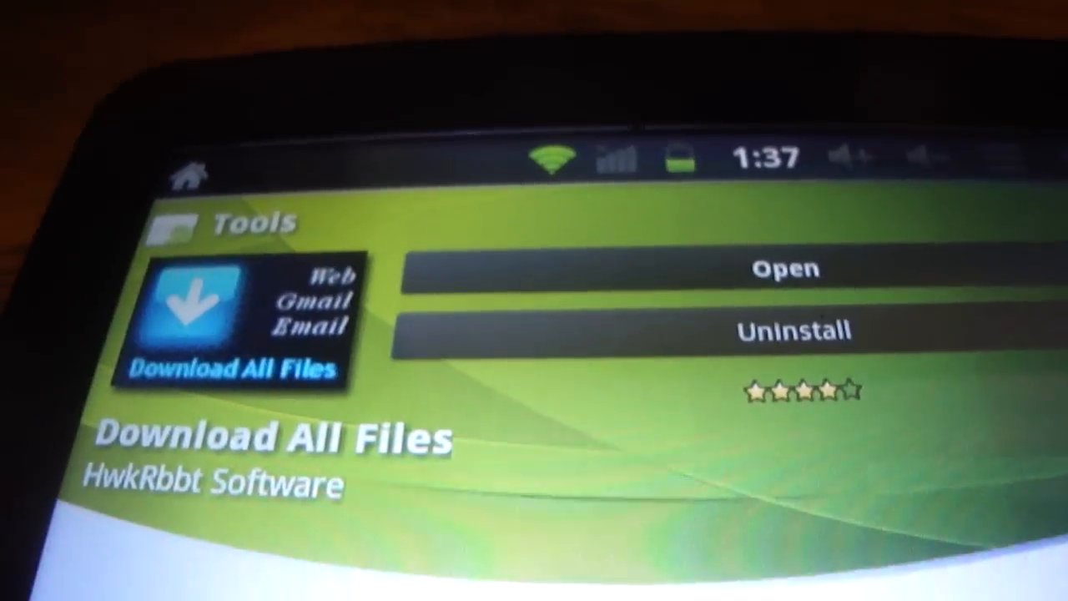
{"action": "key", "text": "Escape"}
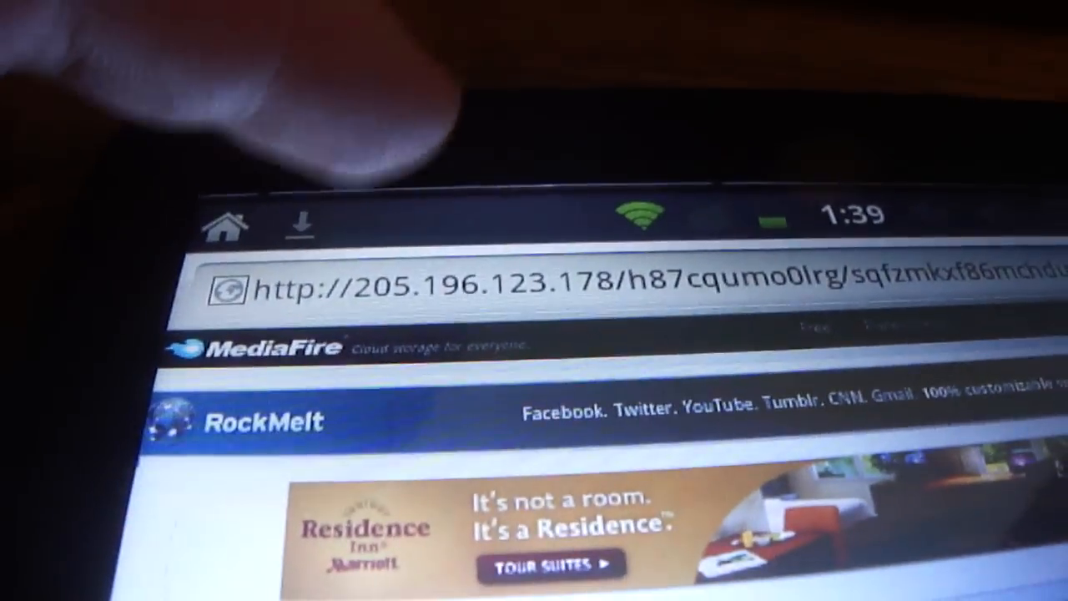
Edit the browser address to load the MediaFire link for the Metroid file
{"action": "left_click", "coordinate": [417, 285]}
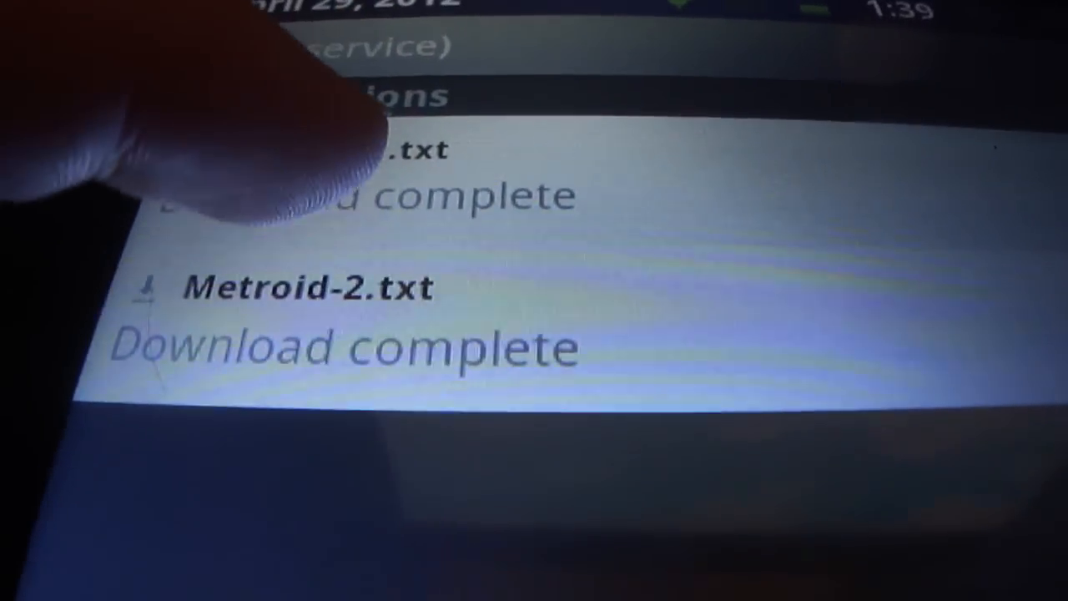
Send the finished Metroid-2.txt download to Download All Files and rename it Metroid.nes
{"action": "left_click", "coordinate": [275, 333]}
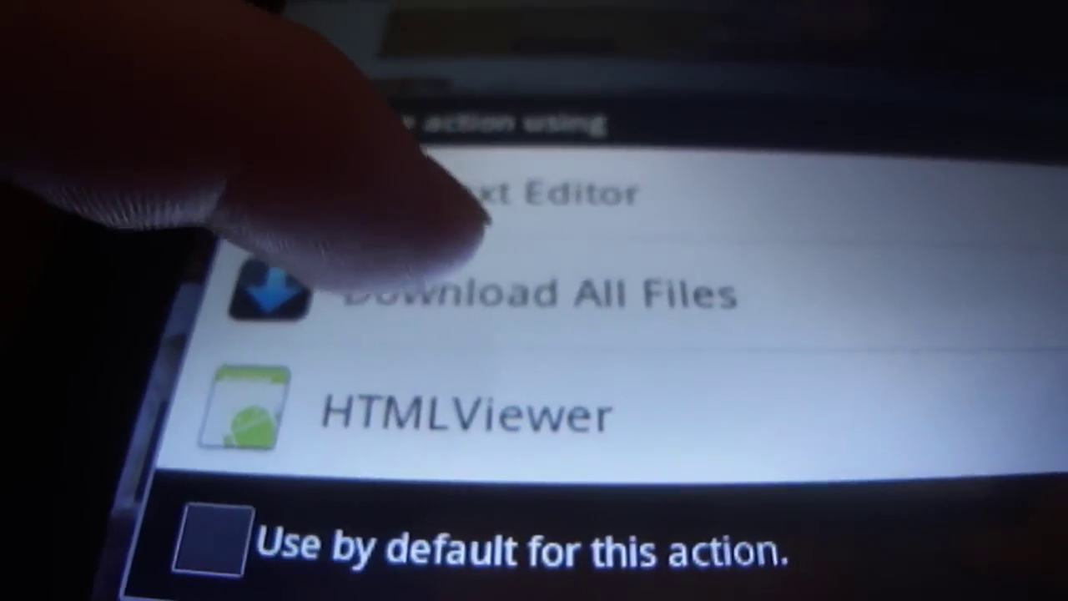
{"action": "left_click", "coordinate": [467, 292]}
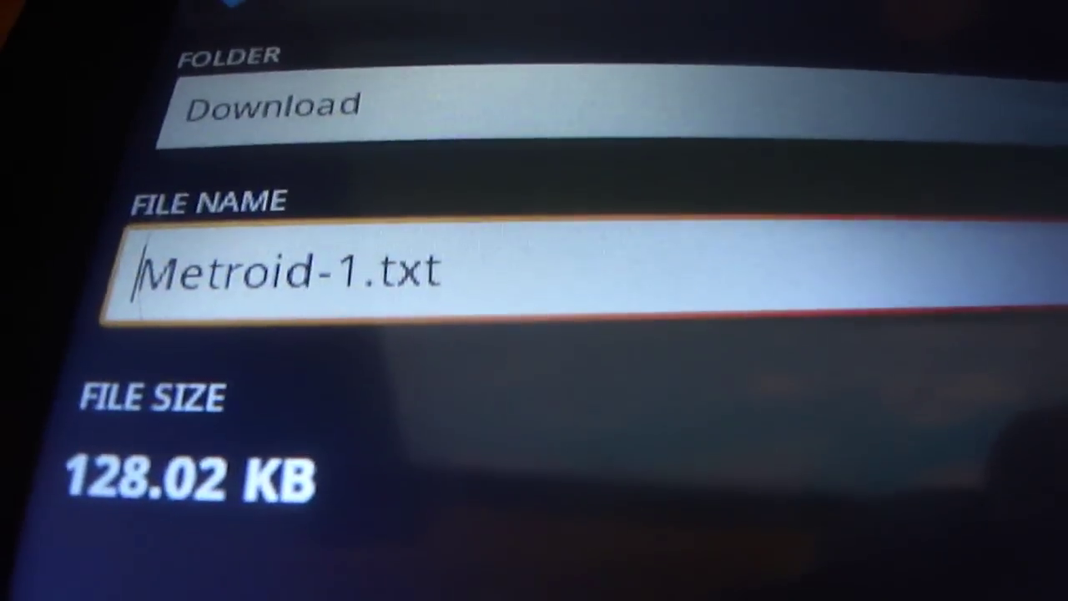
{"action": "left_click", "coordinate": [133, 263]}
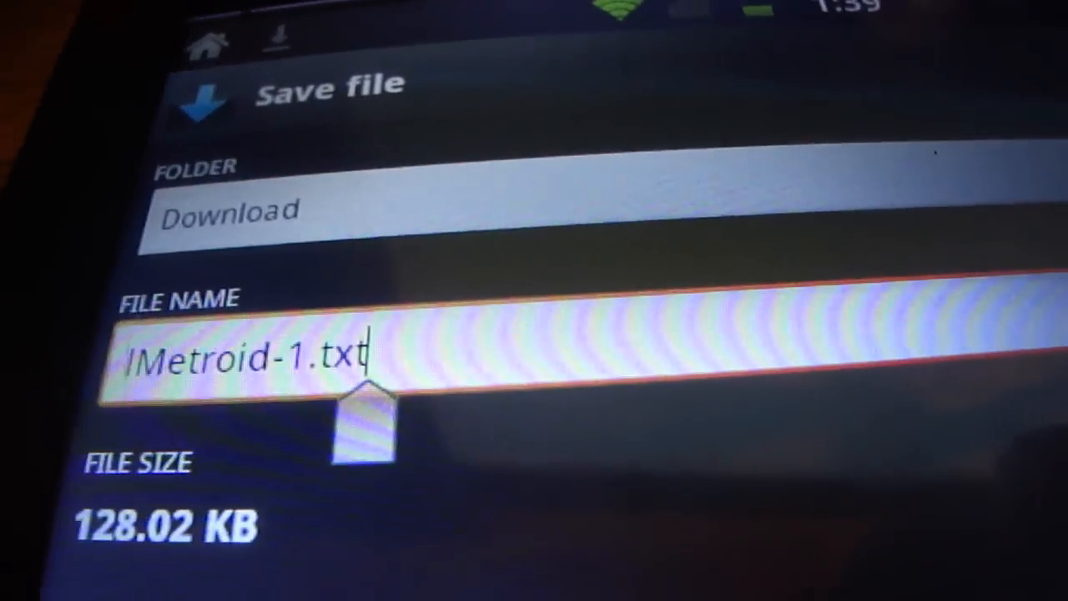
{"action": "type", "text": "ll"}
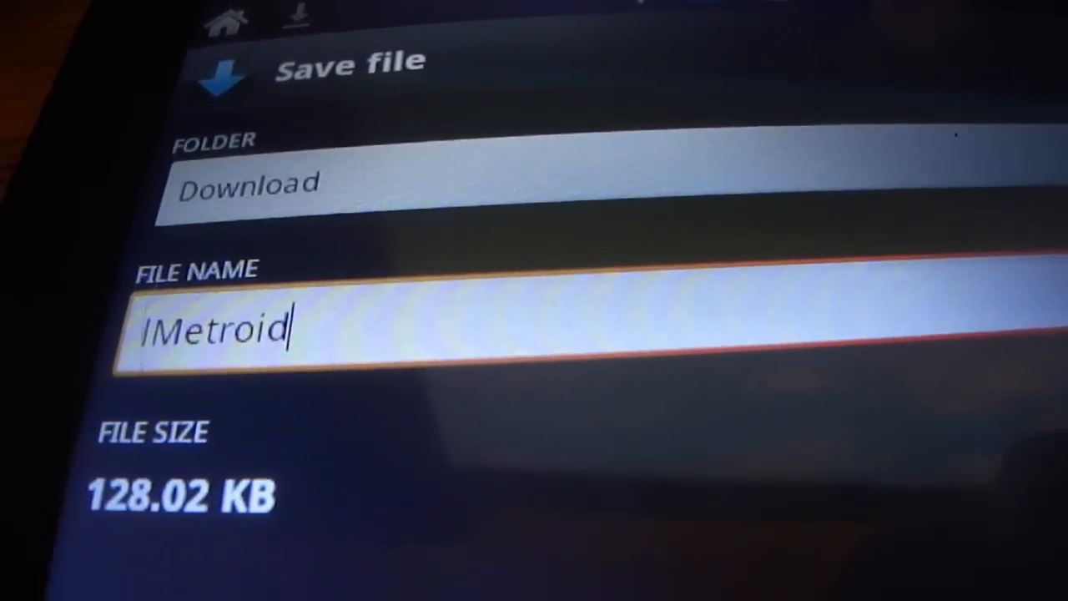
{"action": "type", "text": "."}
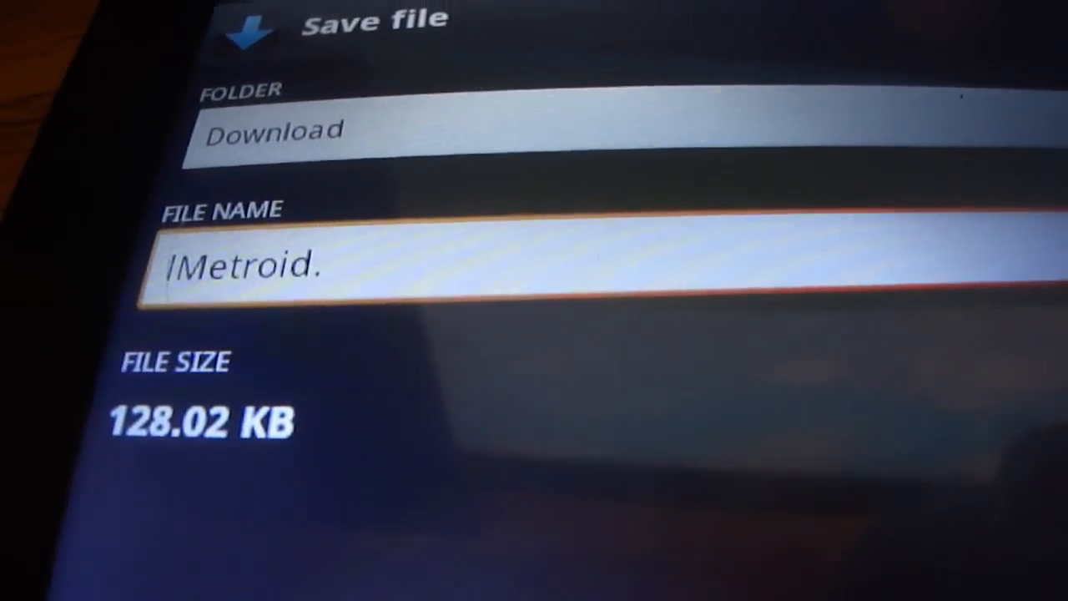
{"action": "type", "text": "nes"}
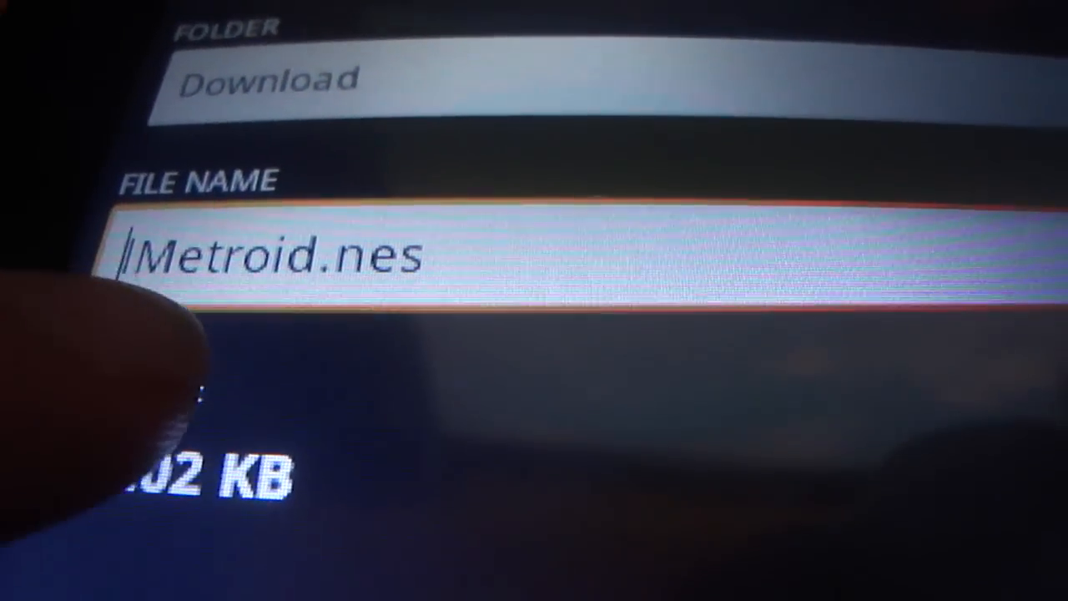
{"action": "left_click", "coordinate": [179, 279]}
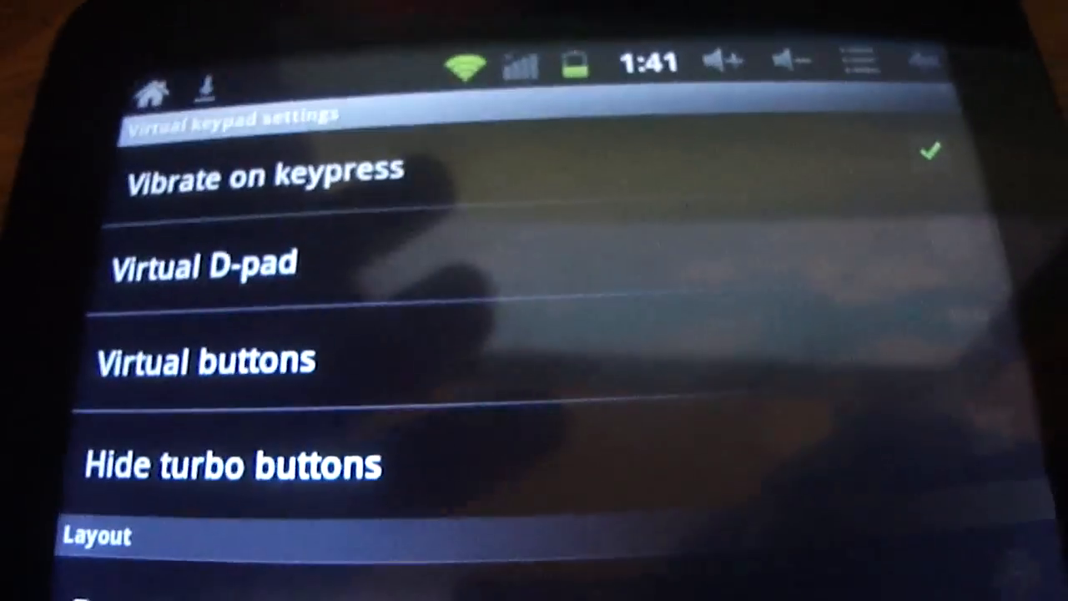
Enable Virtual D-pad and Virtual buttons with Bottom + Bottom layout, then return to Metroid
{"action": "left_click", "coordinate": [500, 359]}
{"action": "left_click", "coordinate": [501, 359]}
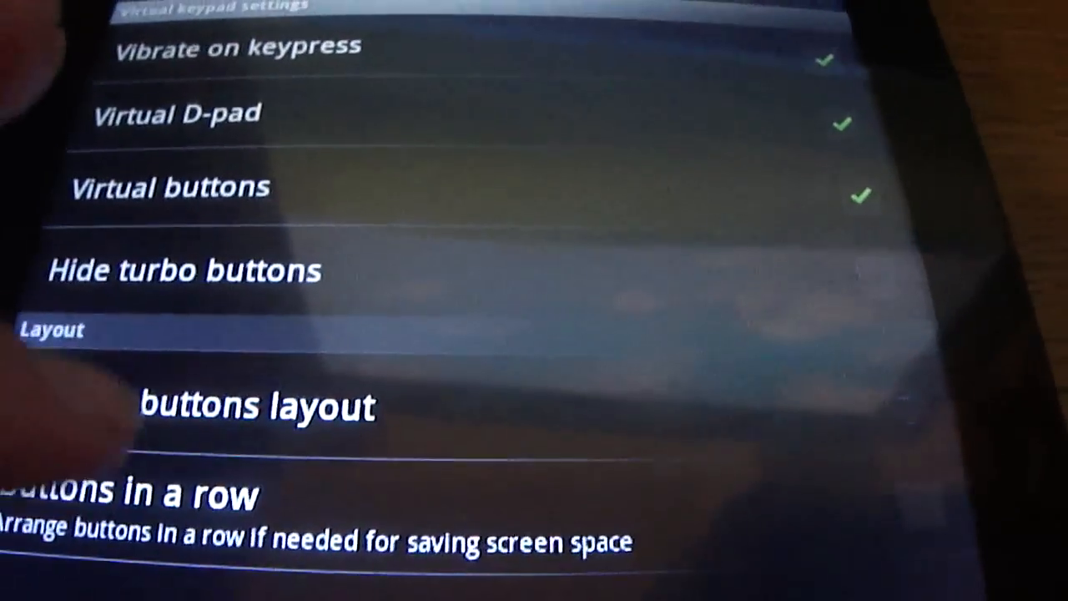
{"action": "left_click", "coordinate": [208, 392]}
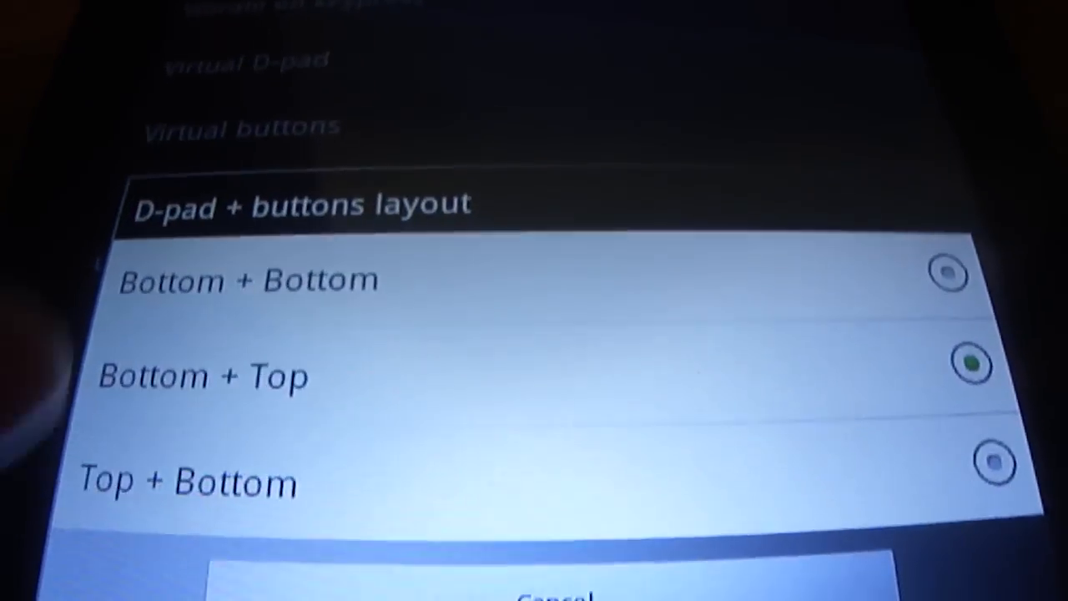
{"action": "left_click", "coordinate": [251, 259]}
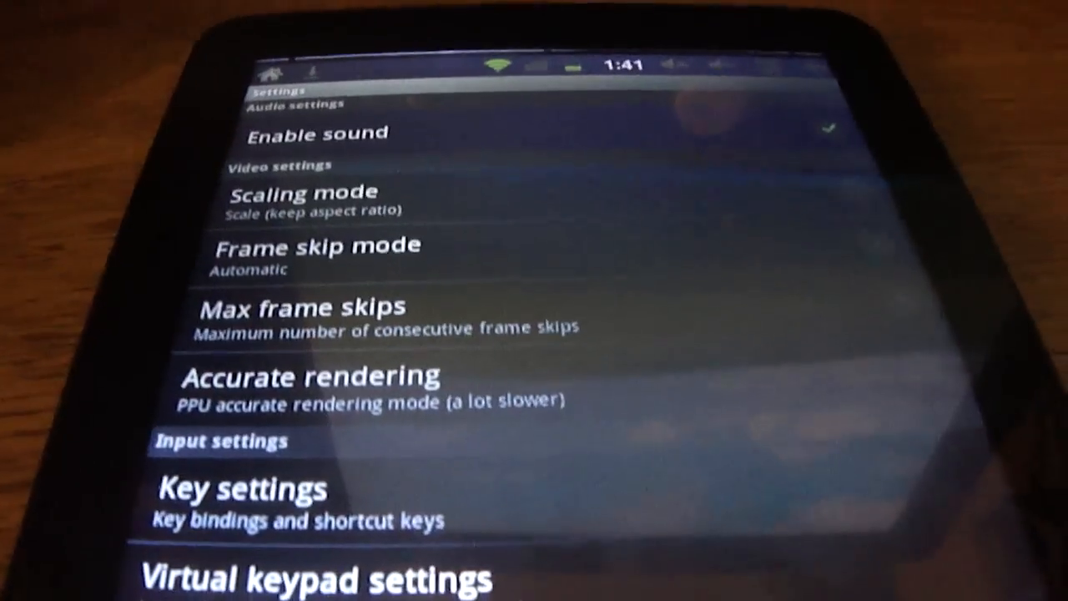
{"action": "key", "text": "Escape"}
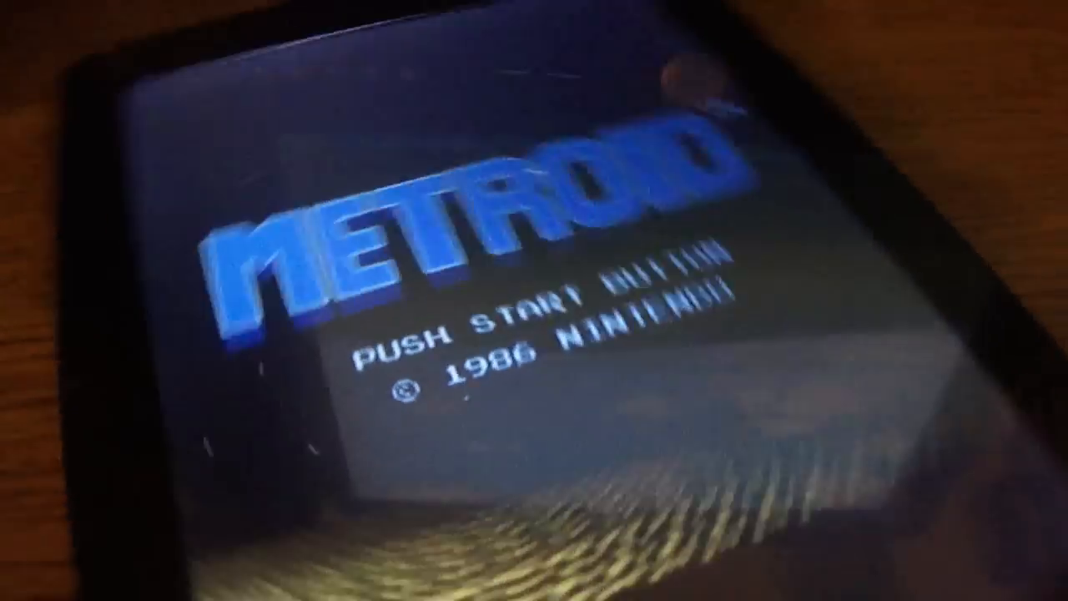